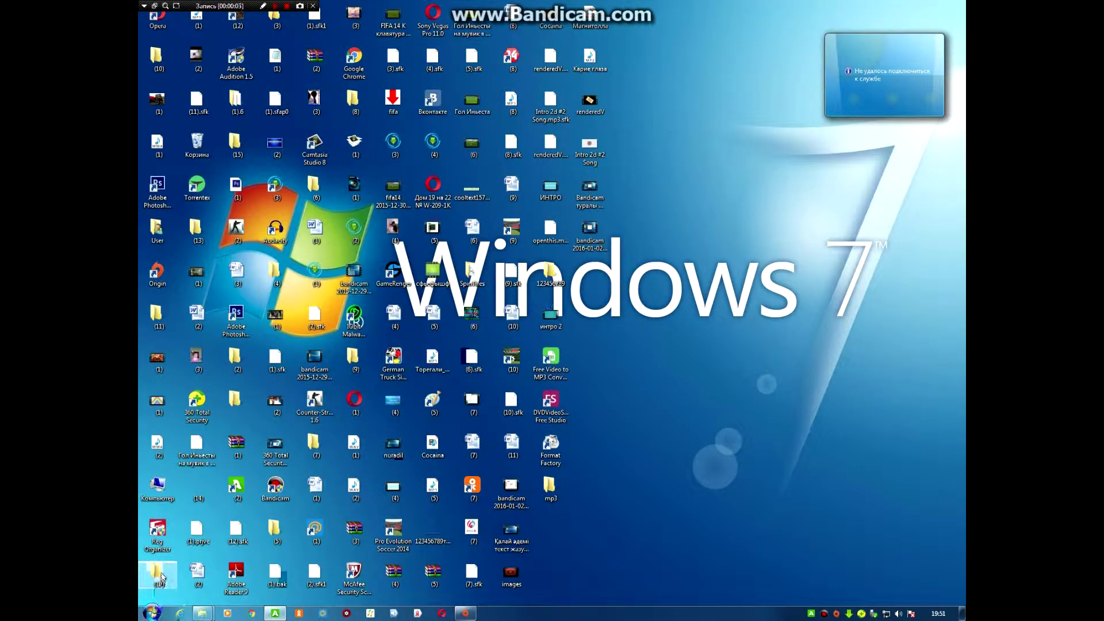
Step: Launch Vegas Pro 11.0
{"action": "left_click", "coordinate": [150, 613]}
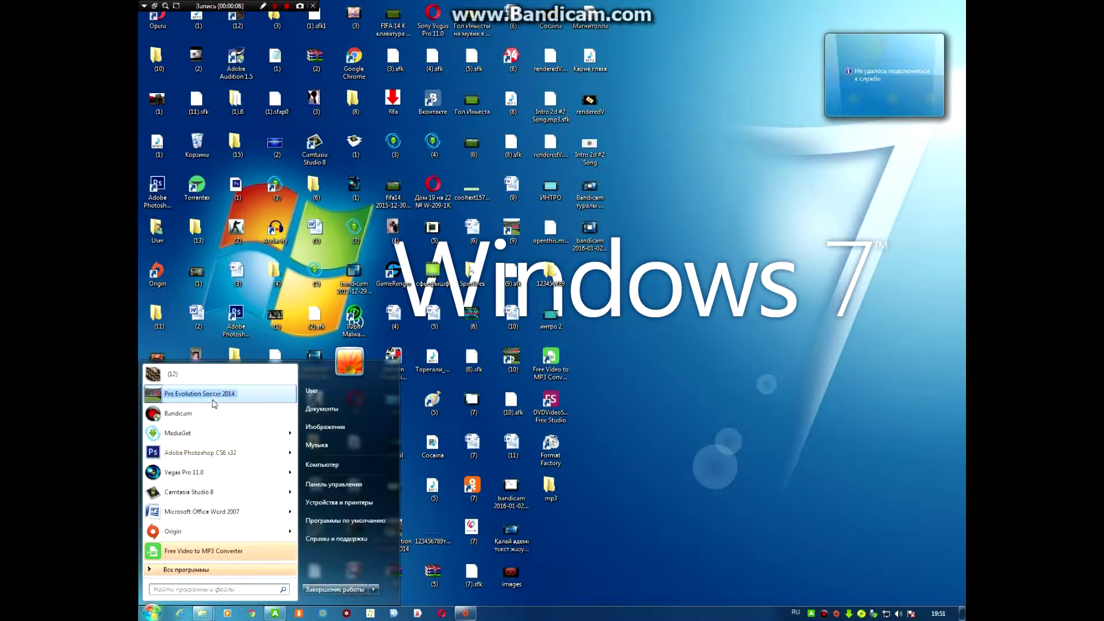
{"action": "mouse_move", "coordinate": [205, 473]}
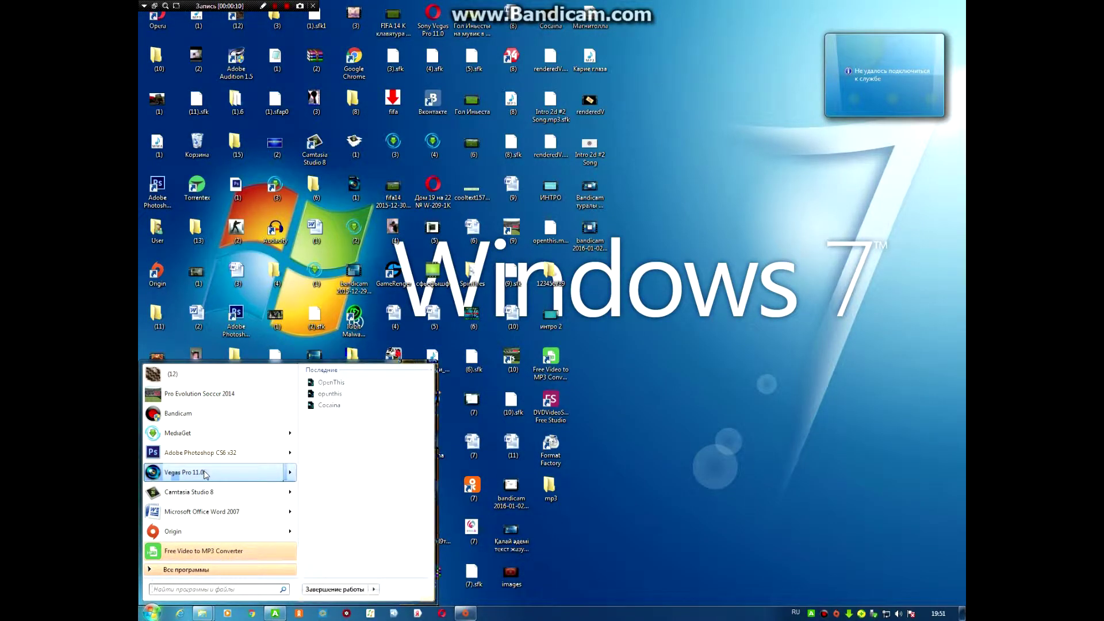
{"action": "left_click", "coordinate": [205, 473]}
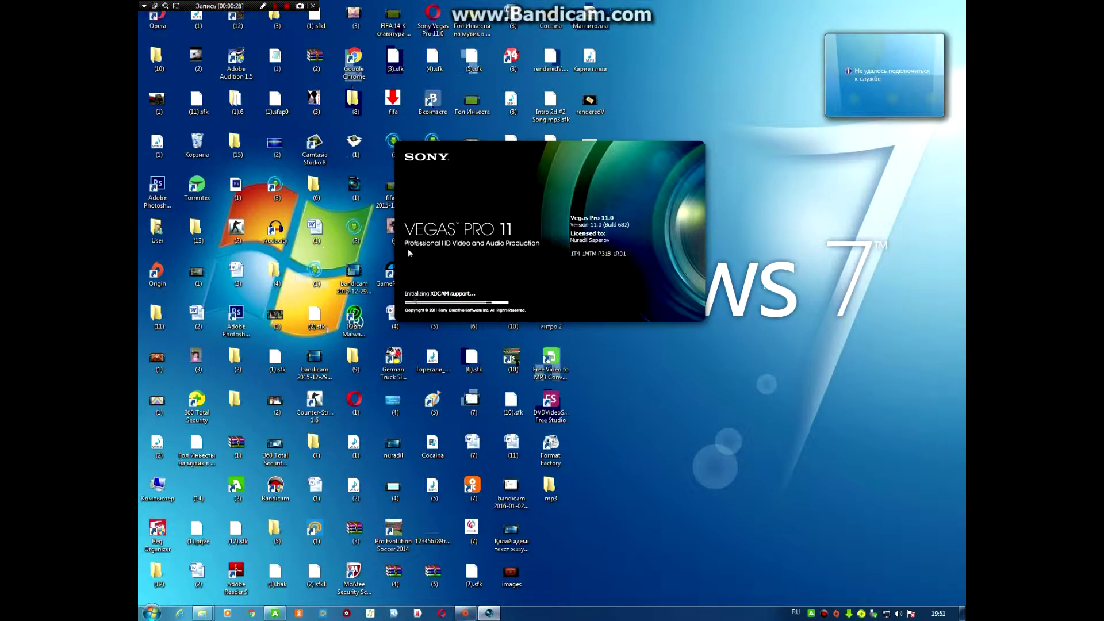
Step: Switch to the web browser and load youtube.com in a new tab
{"action": "left_click", "coordinate": [276, 614]}
{"action": "left_click", "coordinate": [352, 12]}
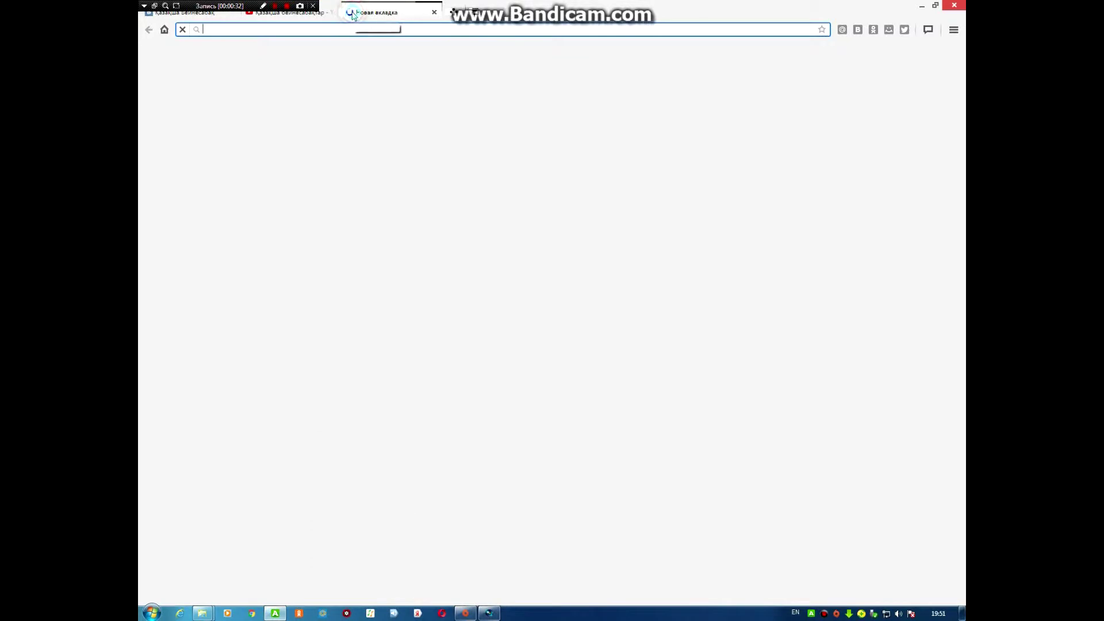
{"action": "type", "text": "youtube.com"}
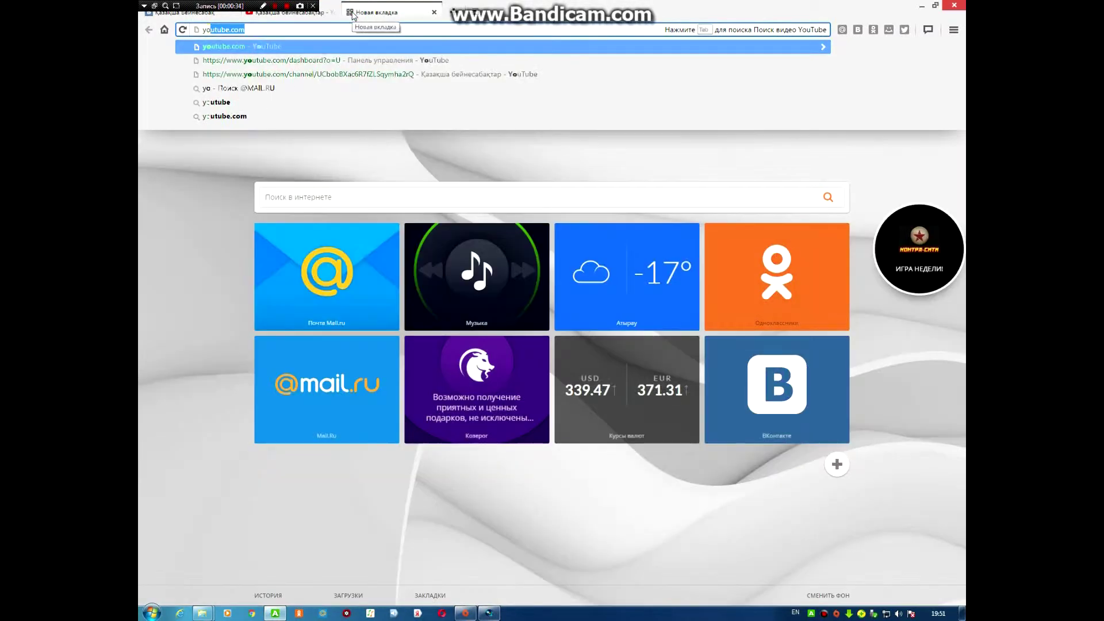
{"action": "key", "text": "Return"}
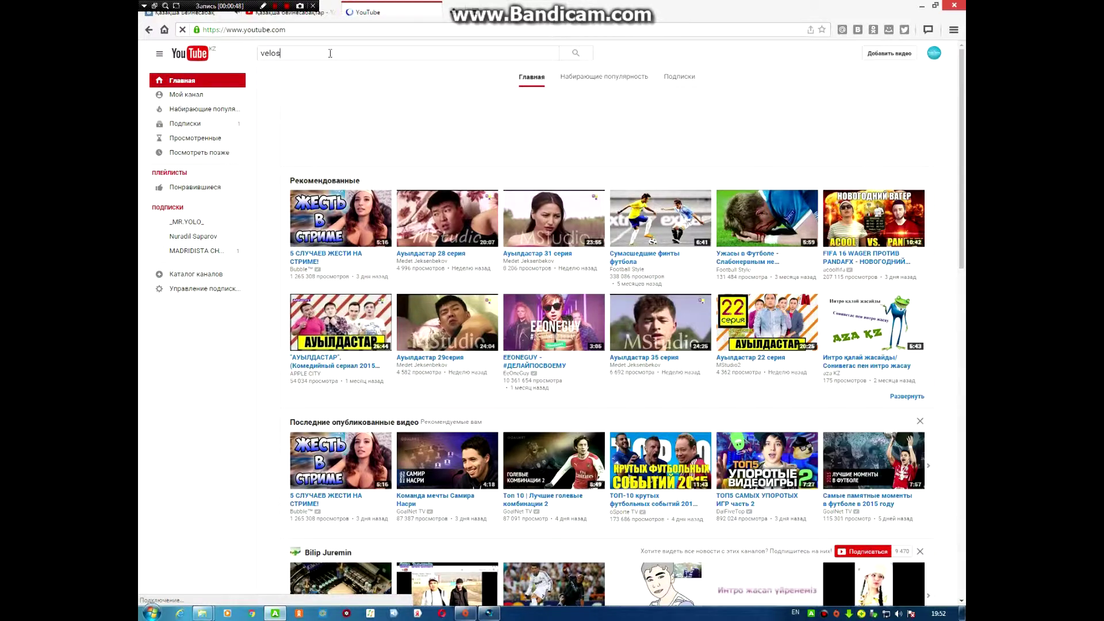
Step: Search YouTube for velosofy and list all videos of the Velosofy channel
{"action": "key", "text": "Return"}
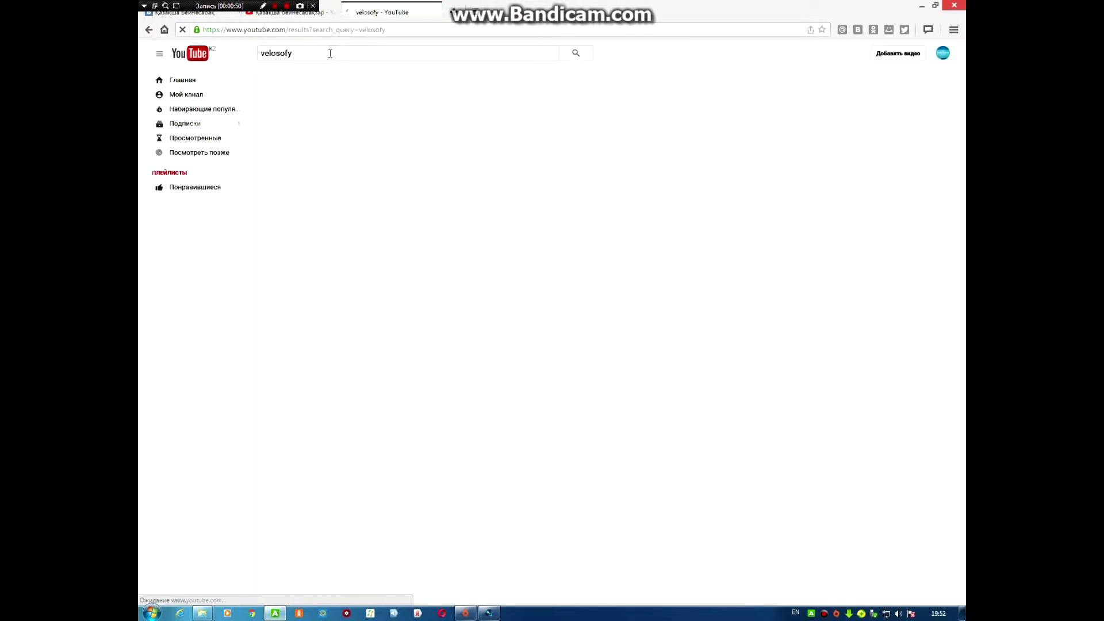
{"action": "left_click", "coordinate": [424, 116]}
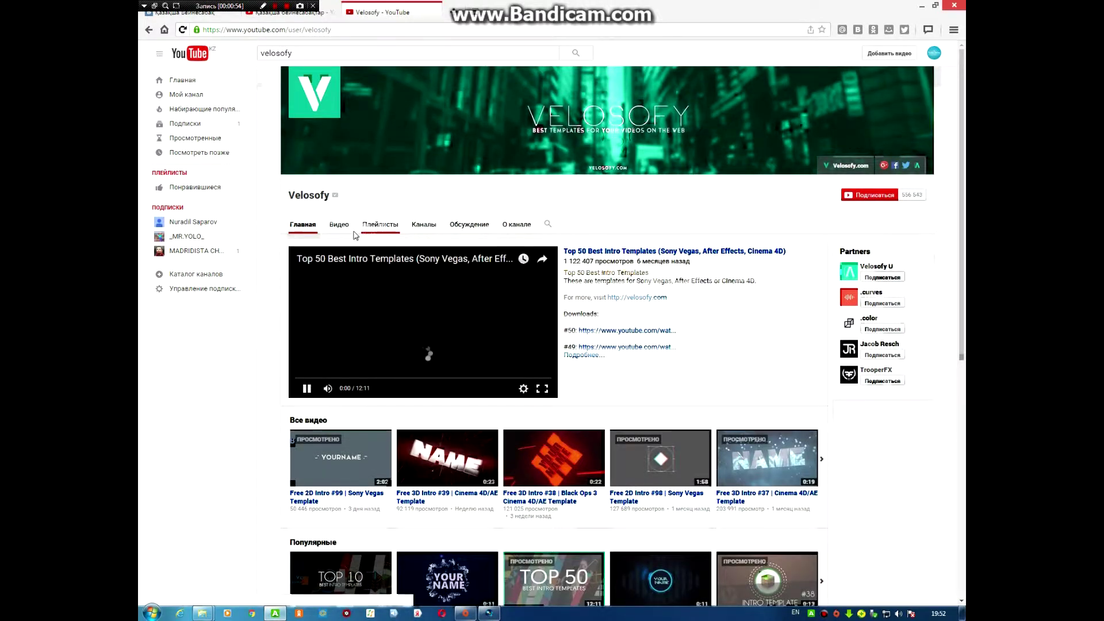
{"action": "left_click", "coordinate": [341, 224]}
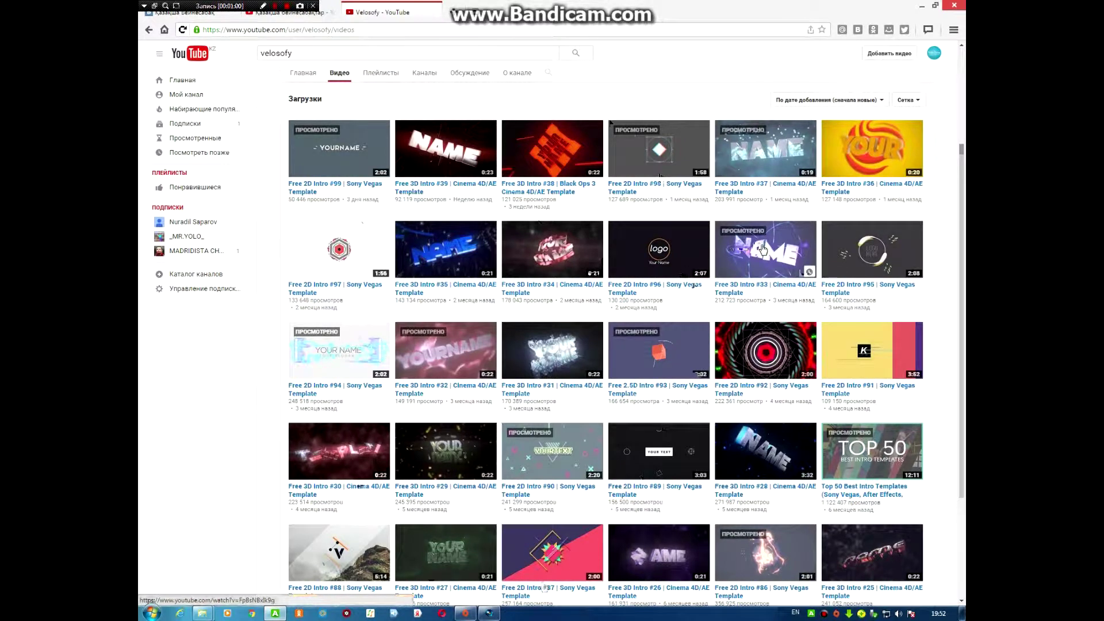
Step: Open the video Free 2D Intro #98 | Sony Vegas Template and expand its full description
{"action": "left_click", "coordinate": [684, 151]}
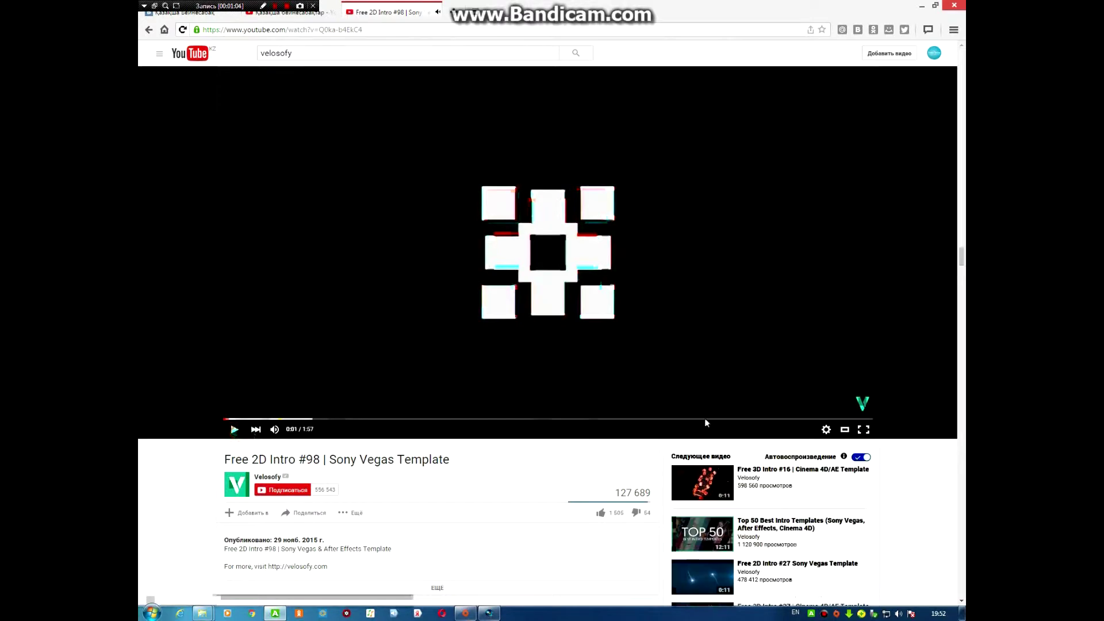
{"action": "scroll", "coordinate": [708, 422], "scroll_direction": "down", "scroll_amount": 1}
{"action": "scroll", "coordinate": [374, 291], "scroll_direction": "down", "scroll_amount": 4}
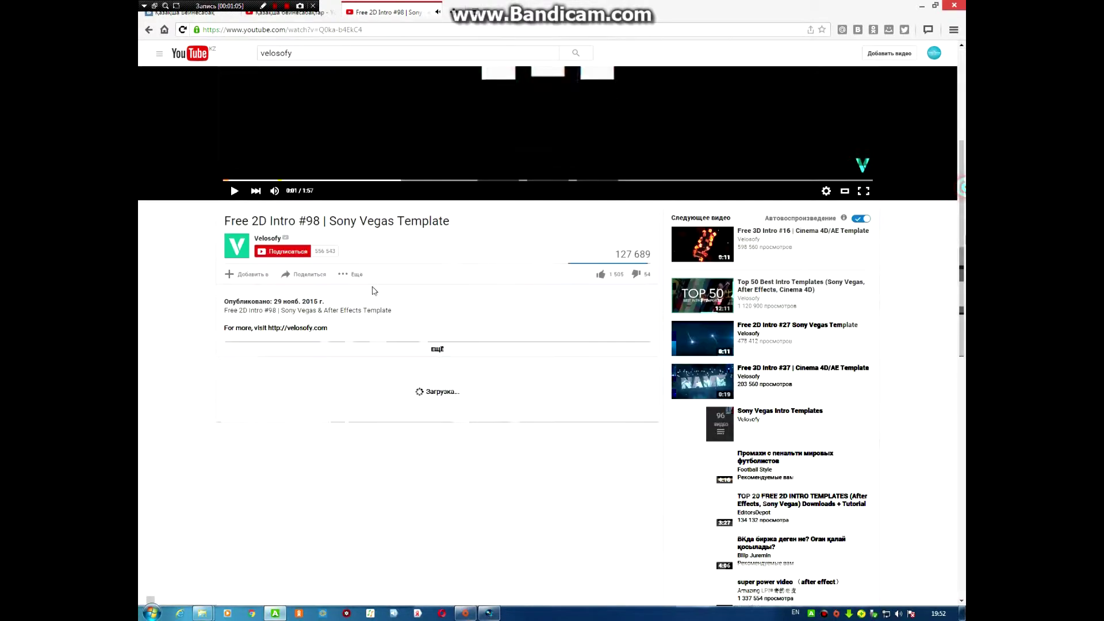
{"action": "left_click", "coordinate": [396, 353]}
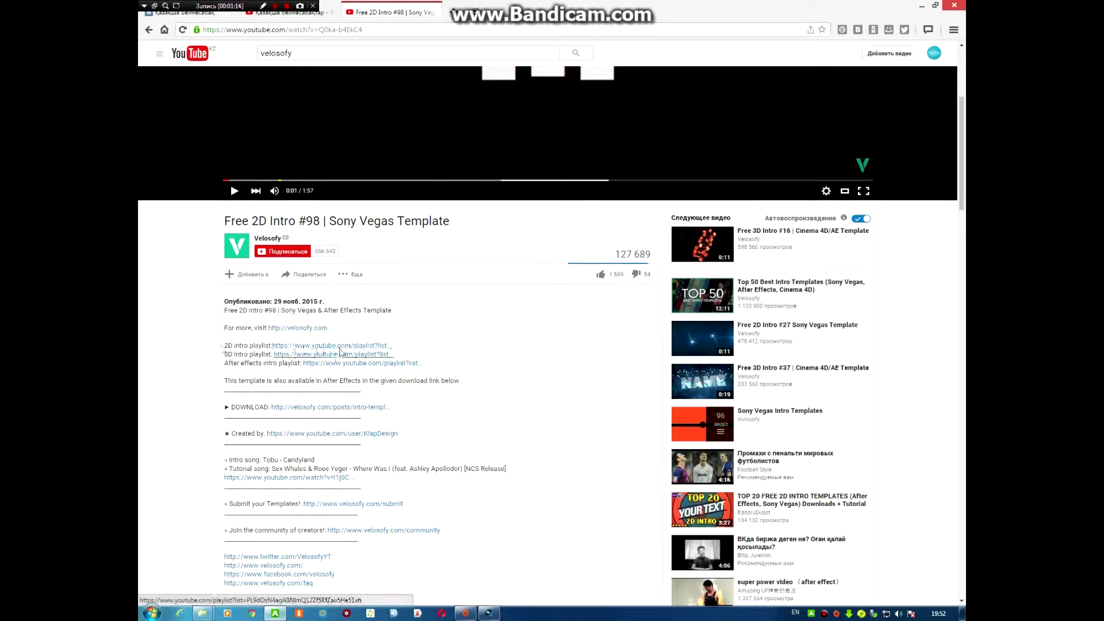
Step: Follow the 2D intro playlist link, open Free 2D Intro #2, pause it, and expand its description to the download link
{"action": "left_click", "coordinate": [295, 348]}
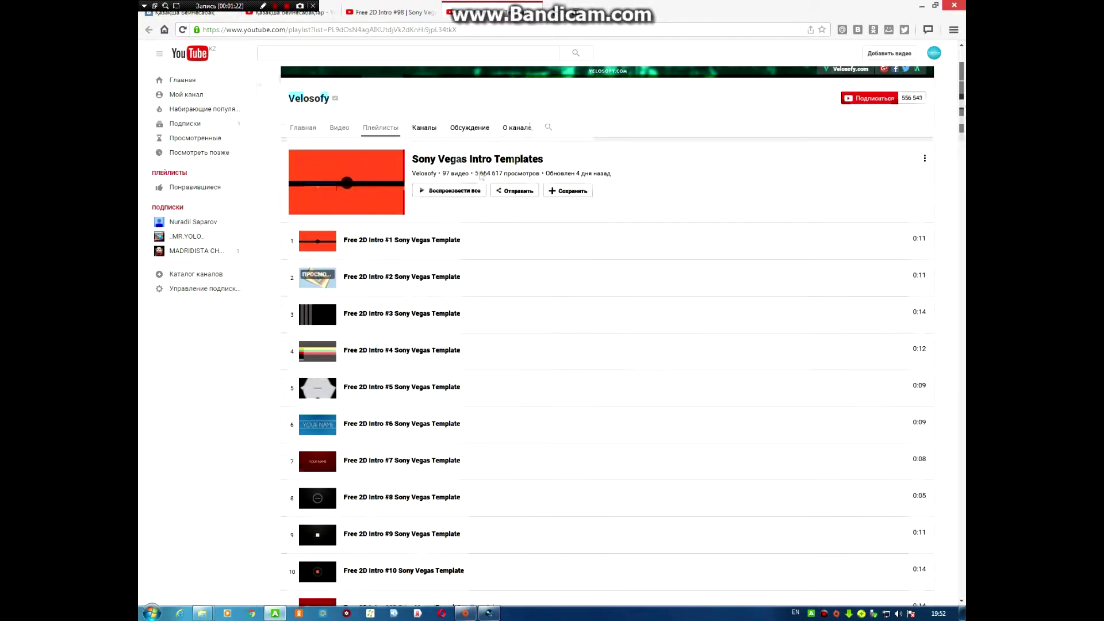
{"action": "left_click", "coordinate": [393, 279]}
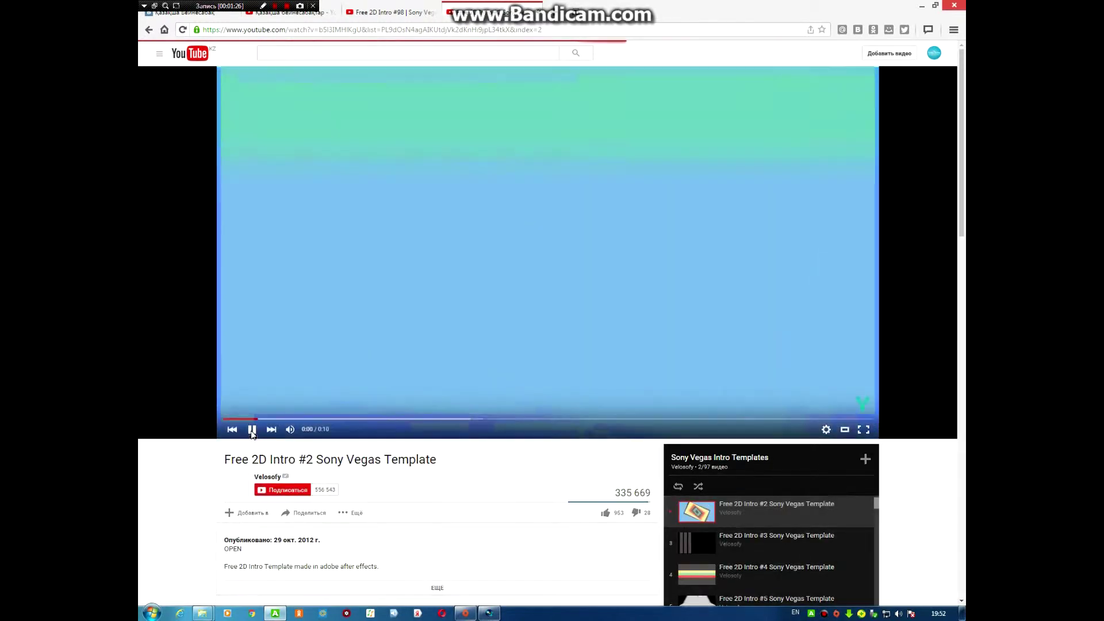
{"action": "left_click", "coordinate": [252, 431]}
{"action": "left_click", "coordinate": [436, 589]}
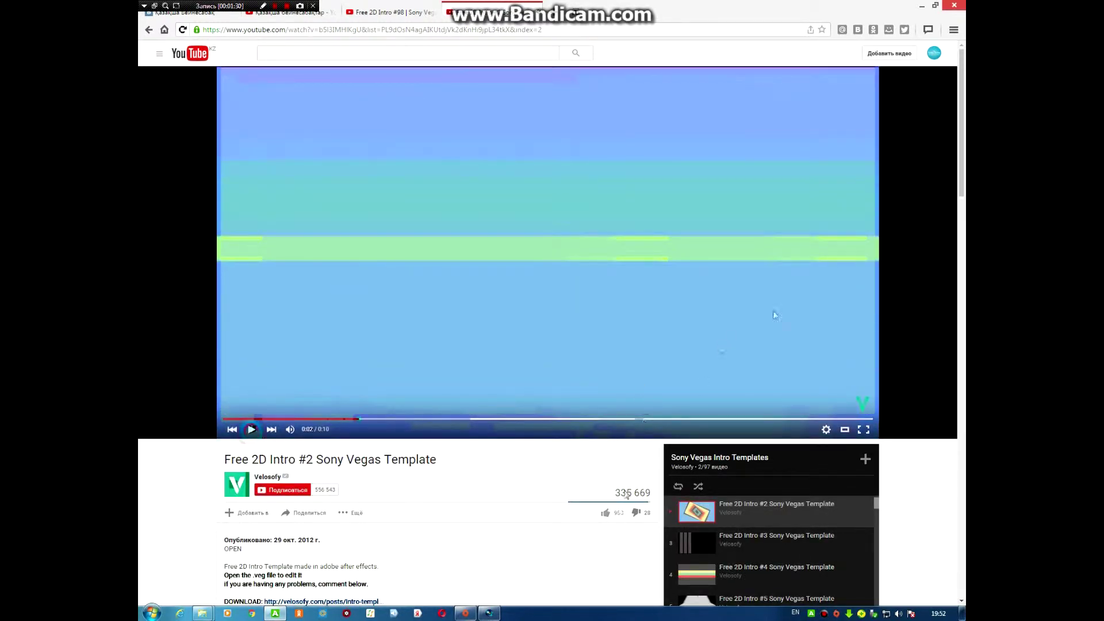
{"action": "scroll", "coordinate": [627, 495], "scroll_direction": "down", "scroll_amount": 3}
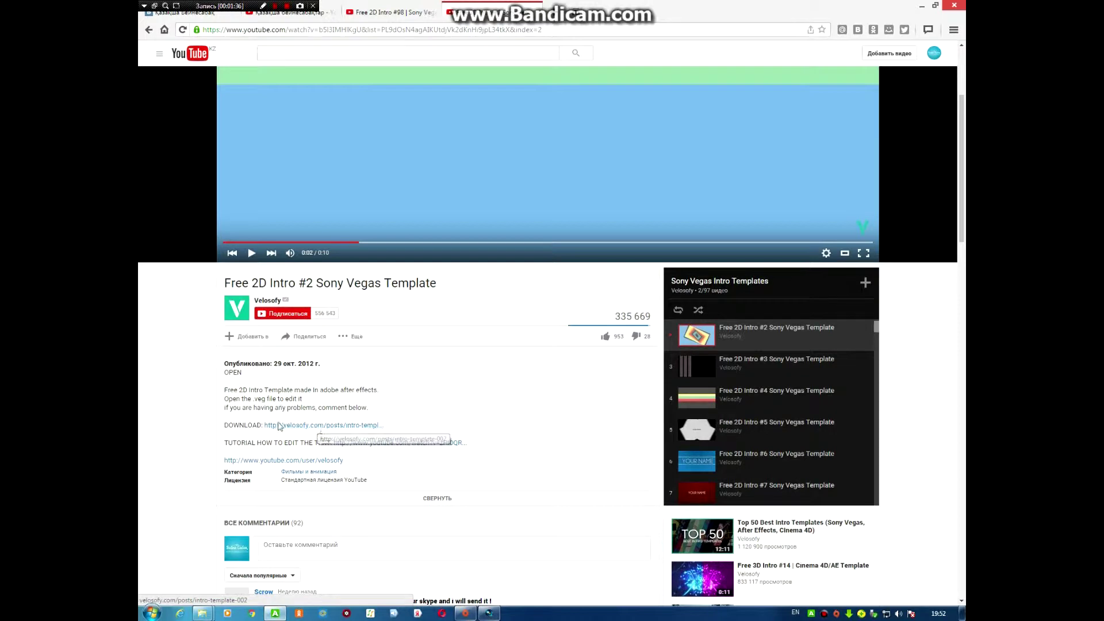
Step: Minimize the browser and the Vegas Pro window to return to the desktop
{"action": "left_click", "coordinate": [920, 5]}
{"action": "left_click", "coordinate": [642, 268]}
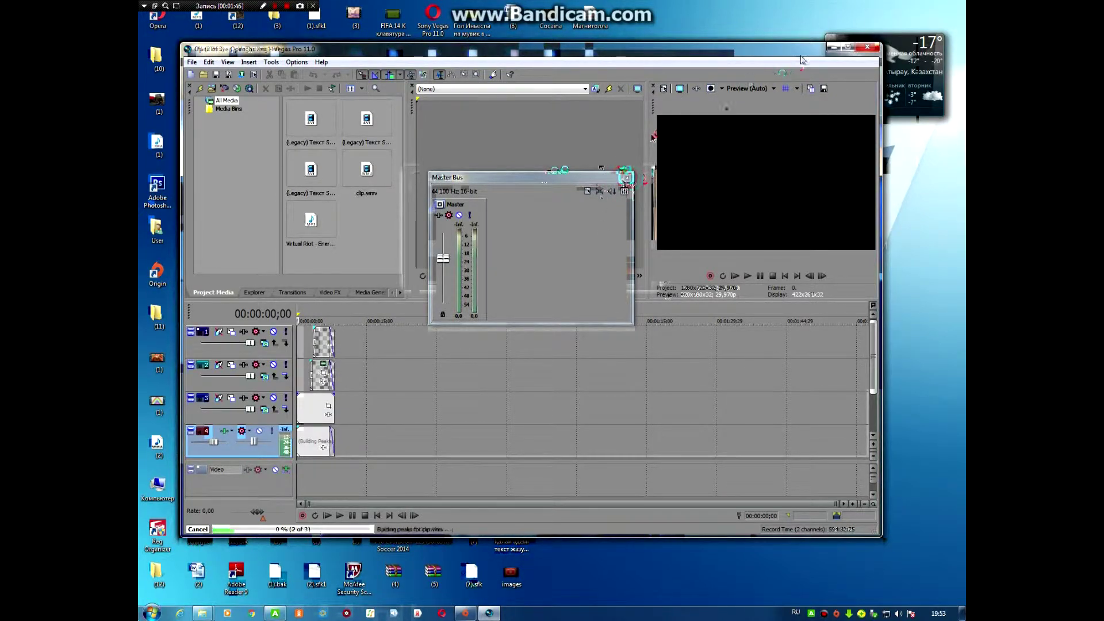
{"action": "left_click", "coordinate": [275, 6]}
{"action": "left_click", "coordinate": [868, 47]}
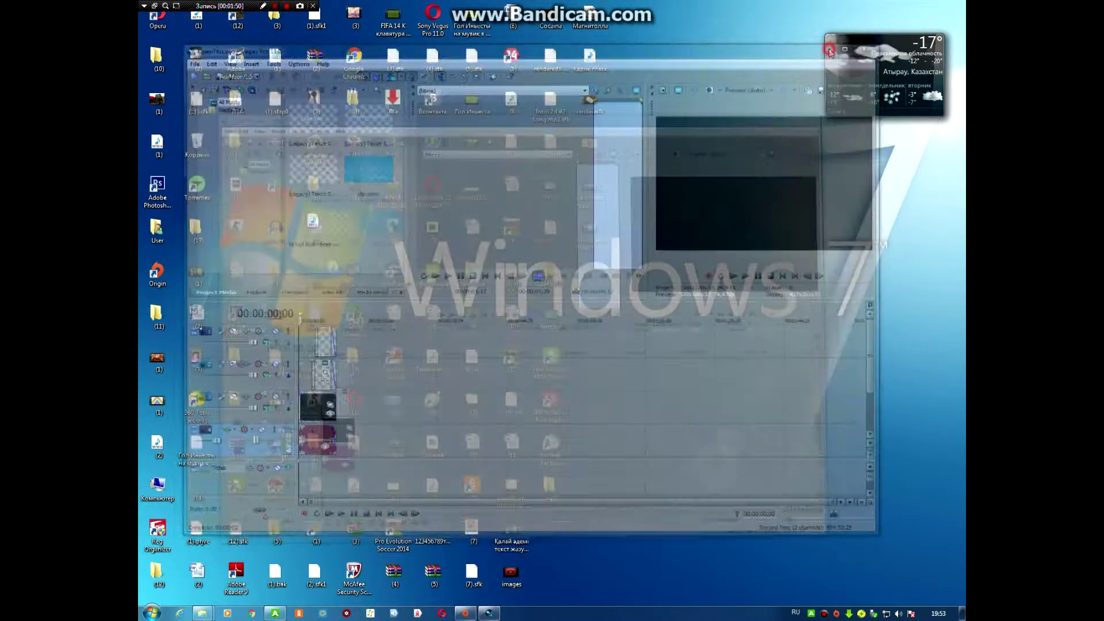
Step: Open the Downloads folder (Загрузки) in the file explorer and search it for sv
{"action": "key", "text": "super"}
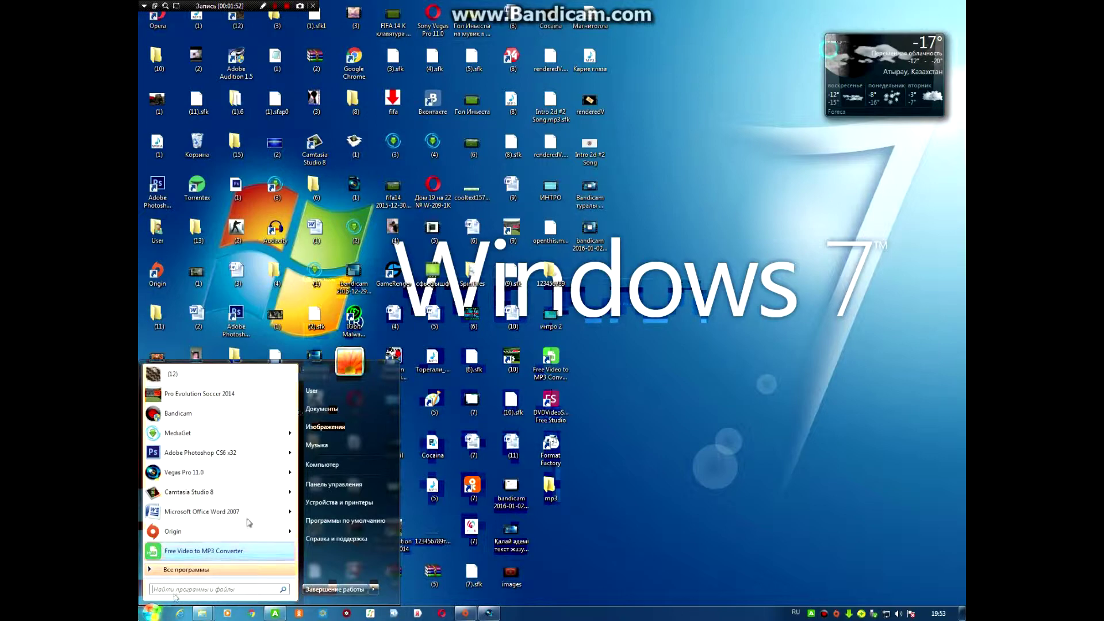
{"action": "left_click", "coordinate": [322, 464]}
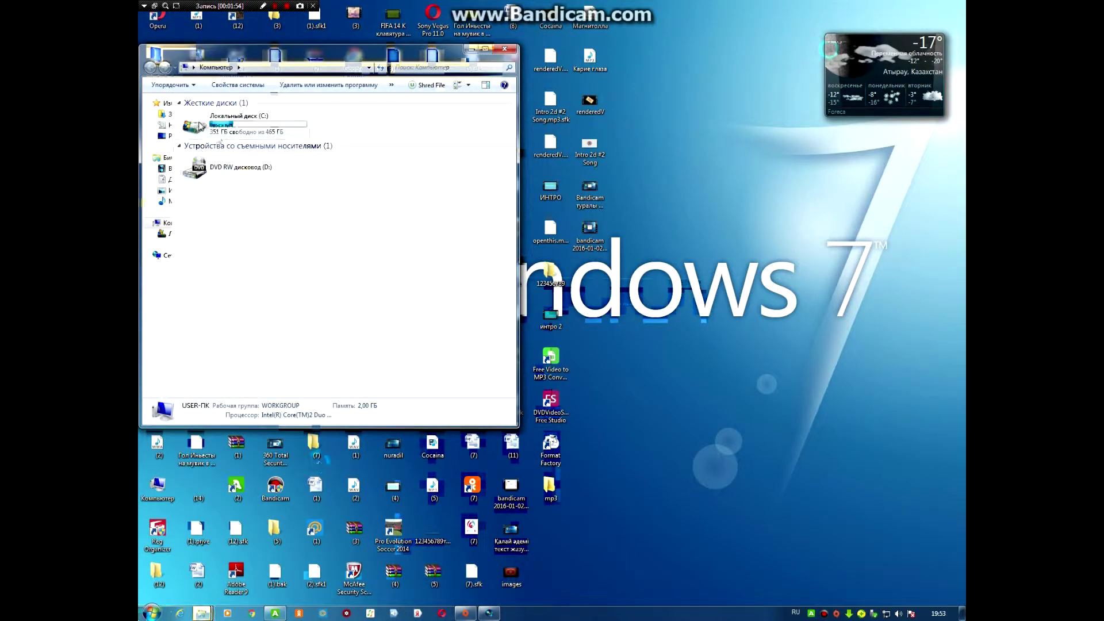
{"action": "left_click", "coordinate": [173, 144]}
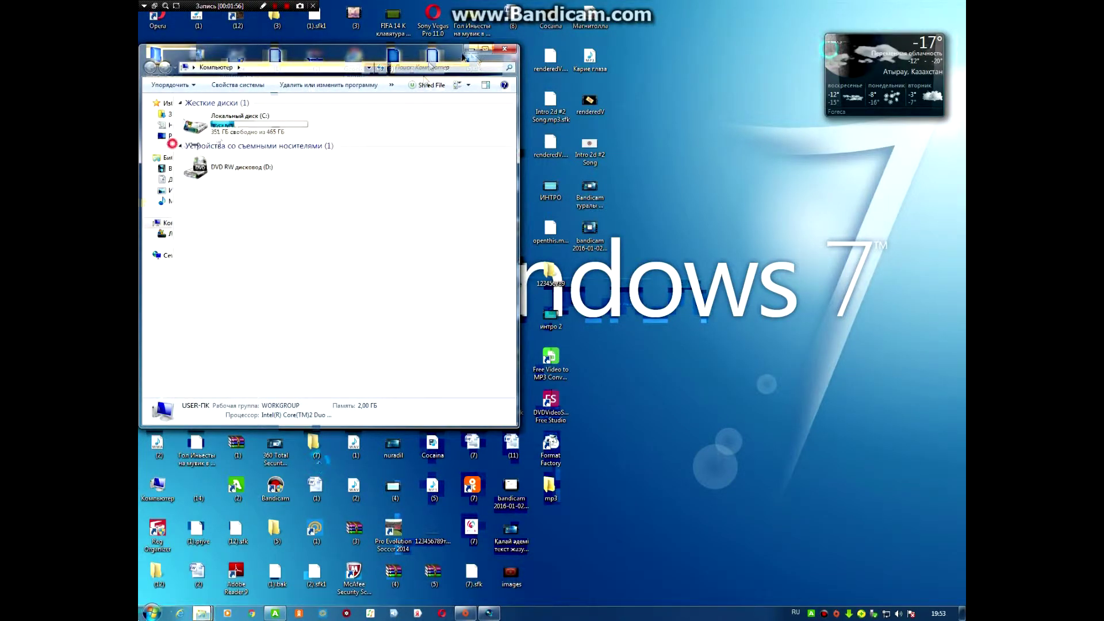
{"action": "left_click", "coordinate": [227, 114]}
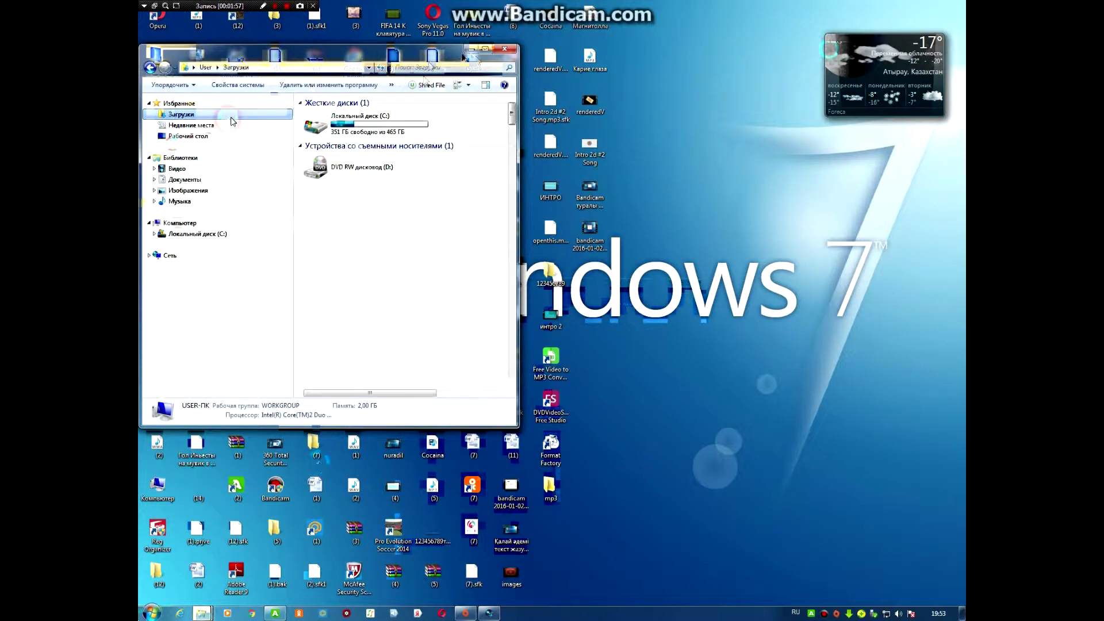
{"action": "left_click", "coordinate": [466, 69]}
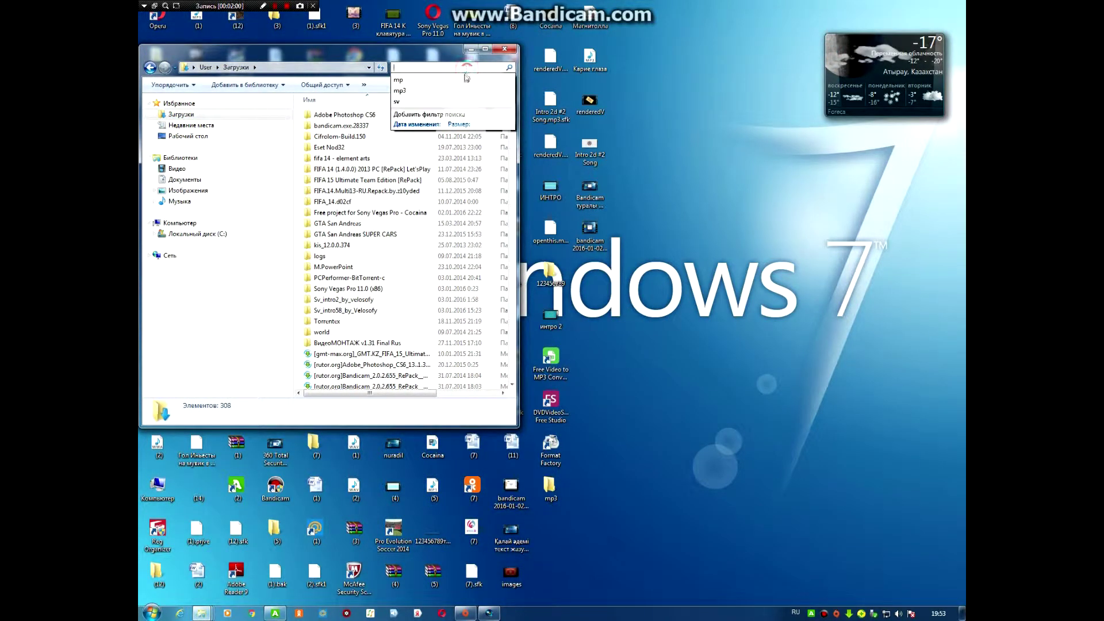
{"action": "key", "text": "alt+shift"}
{"action": "type", "text": "sv"}
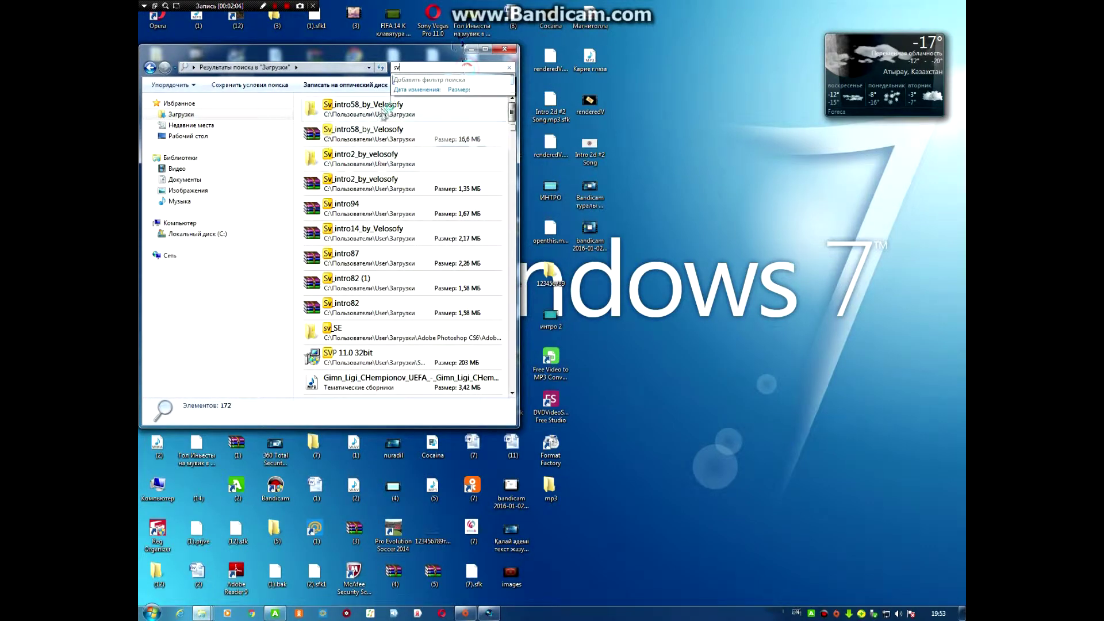
Step: Open the extracted Sv_intro58_by_Velosofy folder, widen the window, and enter its 2dintro58 subfolder
{"action": "right_click", "coordinate": [376, 138]}
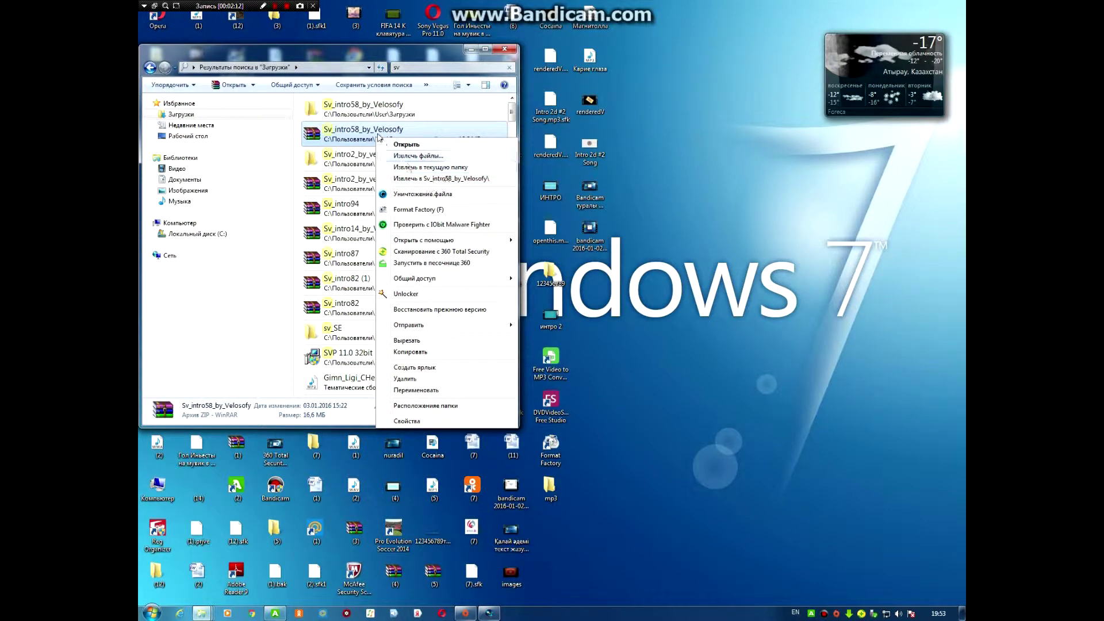
{"action": "double_click", "coordinate": [364, 113]}
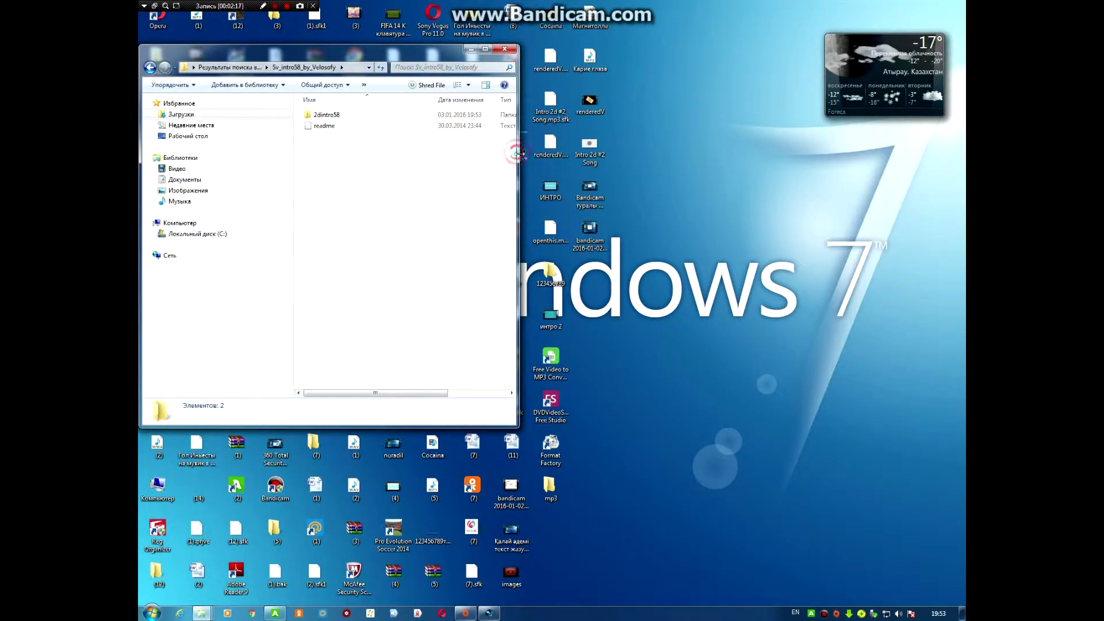
{"action": "left_click_drag", "start_coordinate": [517, 153], "coordinate": [646, 152]}
{"action": "double_click", "coordinate": [501, 115]}
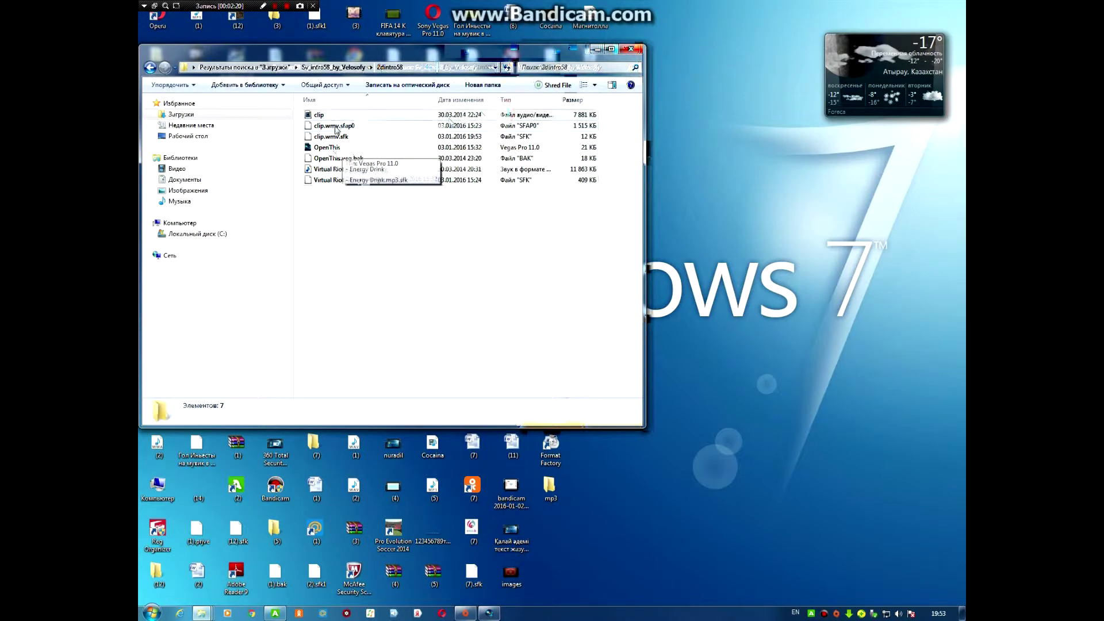
Step: Open the OpenThis project in Vegas Pro 11.0, close the Master Bus window, and maximize the program
{"action": "left_click", "coordinate": [379, 150]}
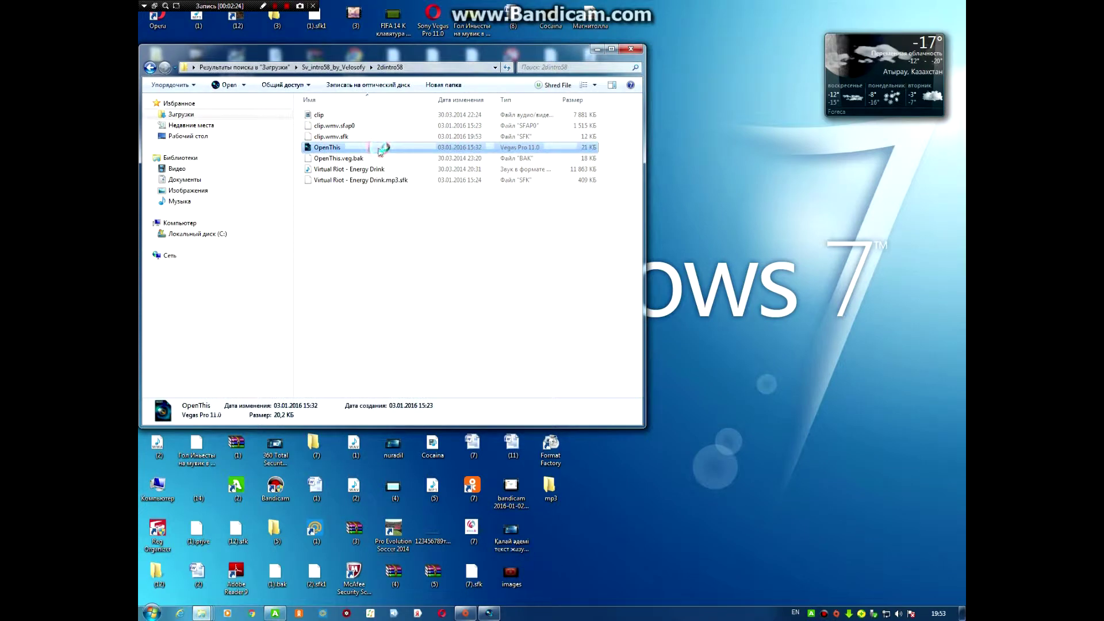
{"action": "double_click", "coordinate": [380, 148]}
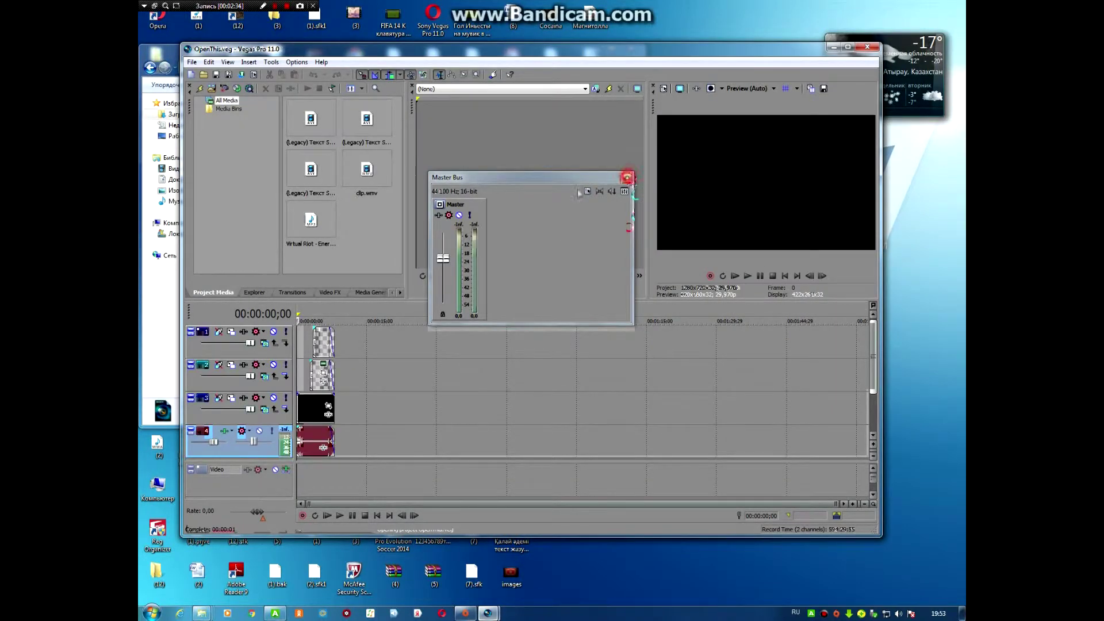
{"action": "left_click", "coordinate": [628, 177]}
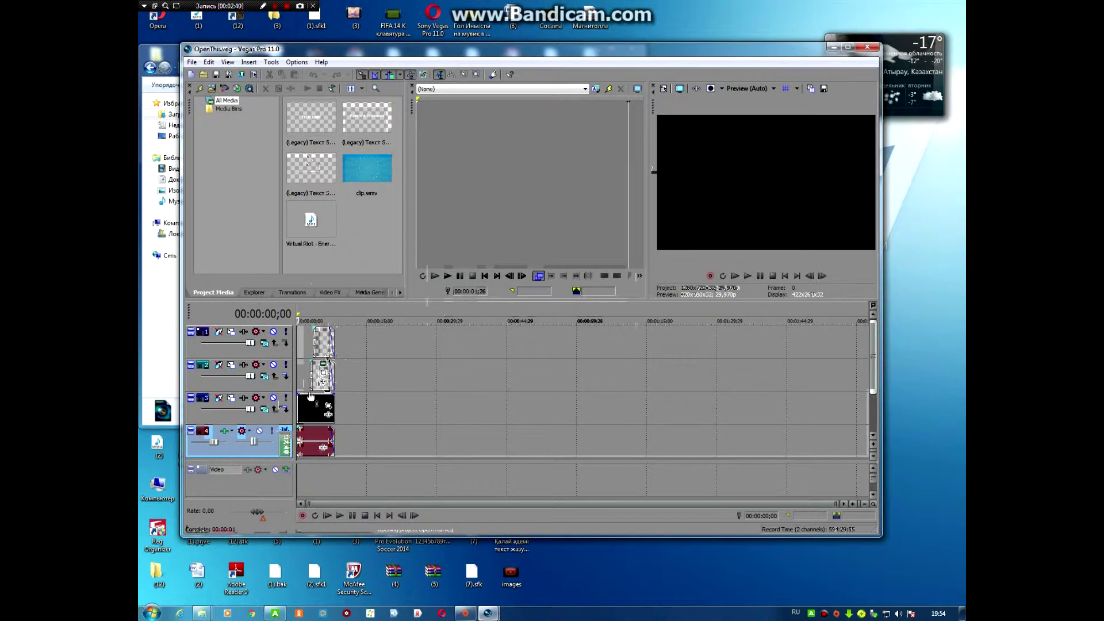
{"action": "left_click", "coordinate": [848, 47]}
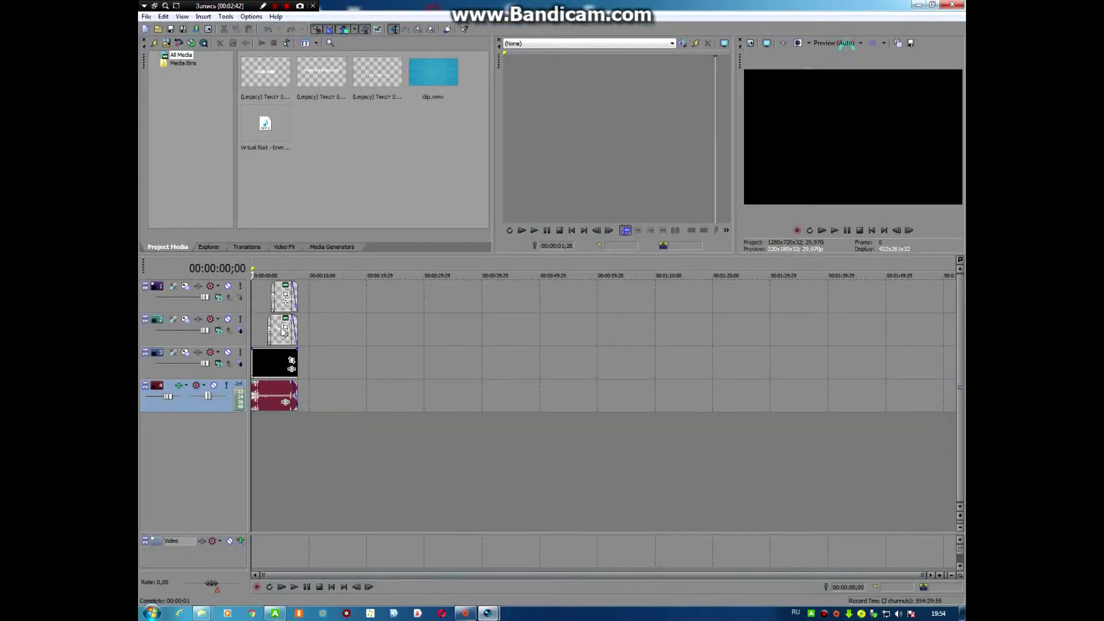
Step: Examine the generated text of the title events on the two uppermost video tracks, closing each generator window without changes
{"action": "left_click", "coordinate": [286, 287]}
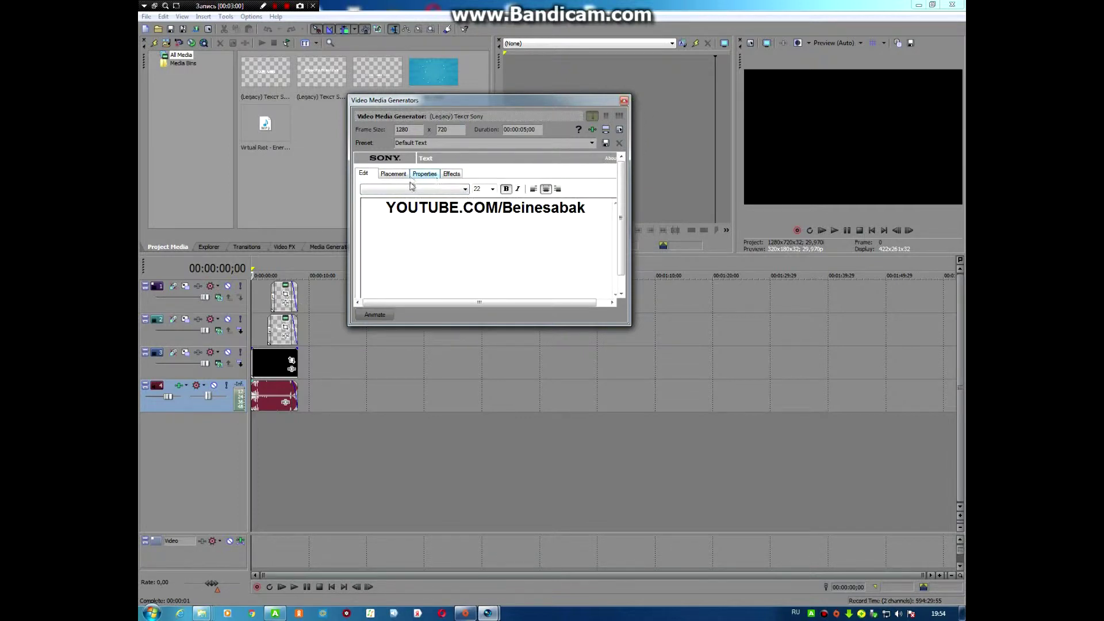
{"action": "left_click", "coordinate": [465, 190]}
{"action": "left_click", "coordinate": [465, 189]}
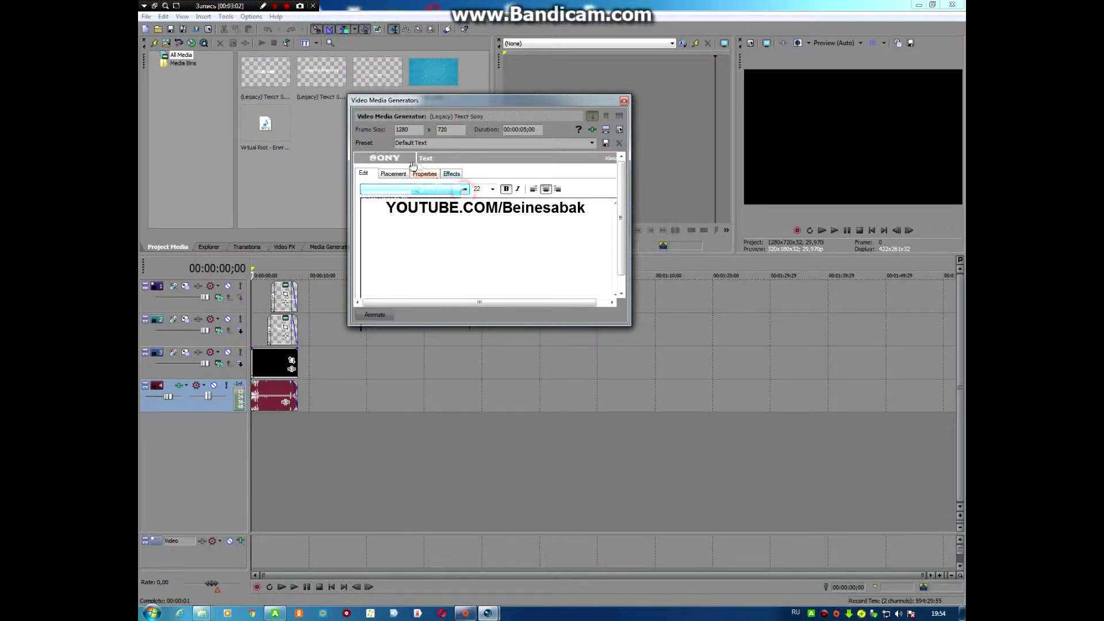
{"action": "left_click", "coordinate": [623, 101]}
{"action": "left_click", "coordinate": [284, 319]}
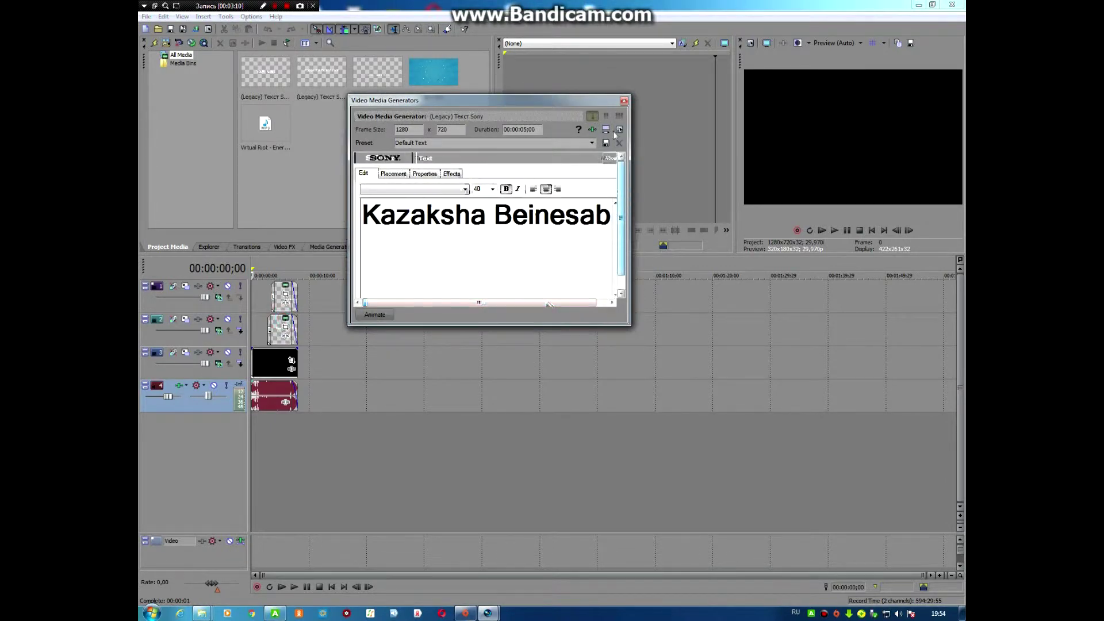
{"action": "left_click", "coordinate": [624, 102]}
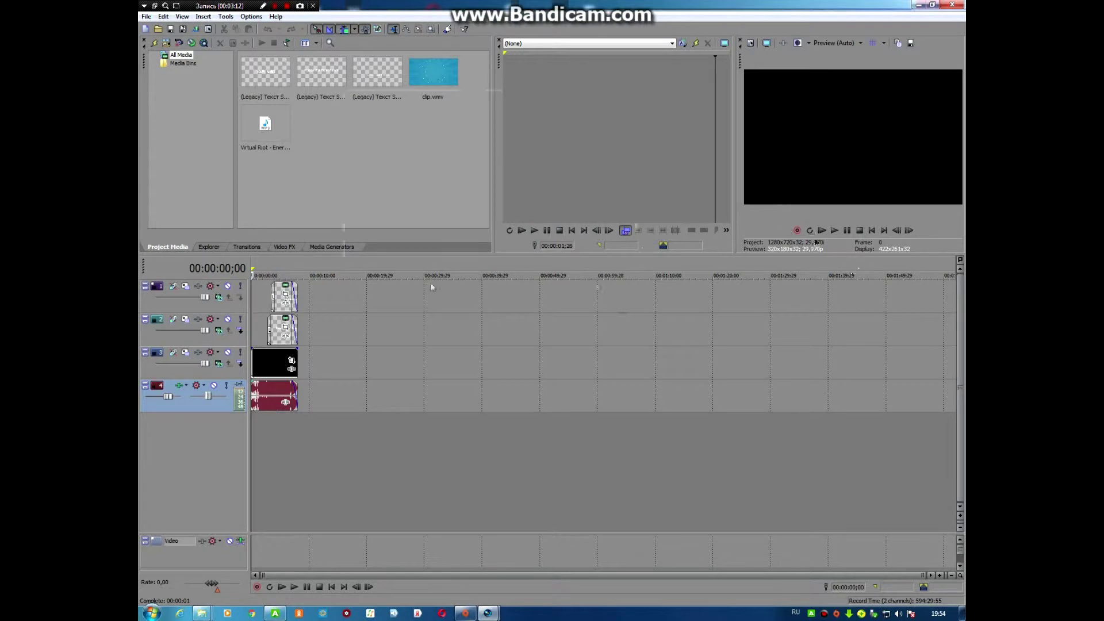
Step: Play the intro with the video preview area widened, and pause playback after the titles
{"action": "left_click", "coordinate": [835, 231]}
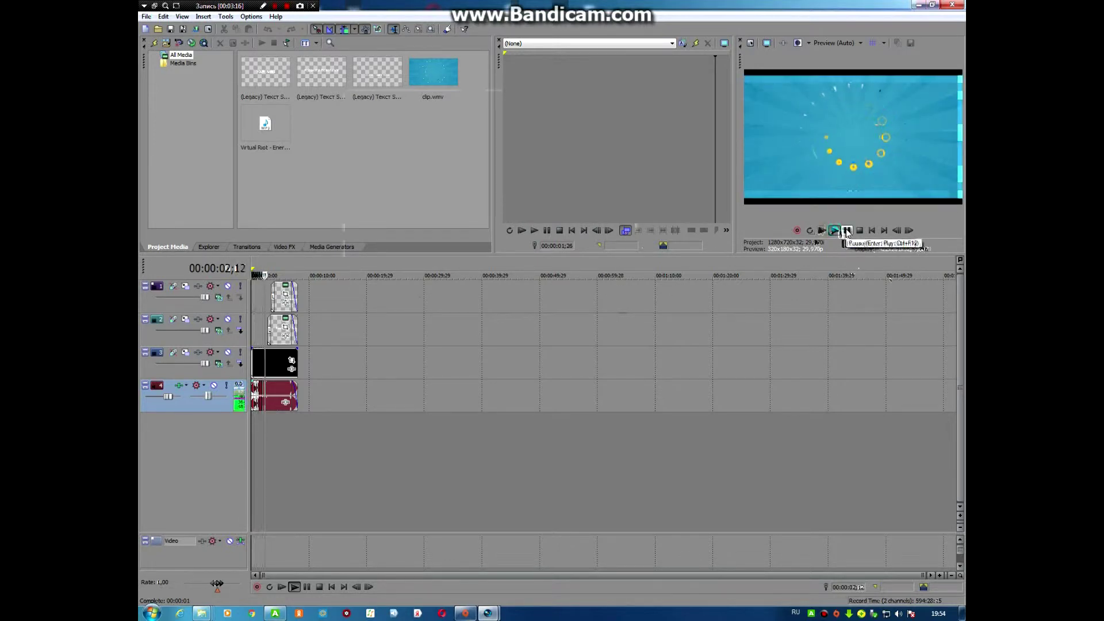
{"action": "left_click_drag", "start_coordinate": [737, 166], "coordinate": [637, 169]}
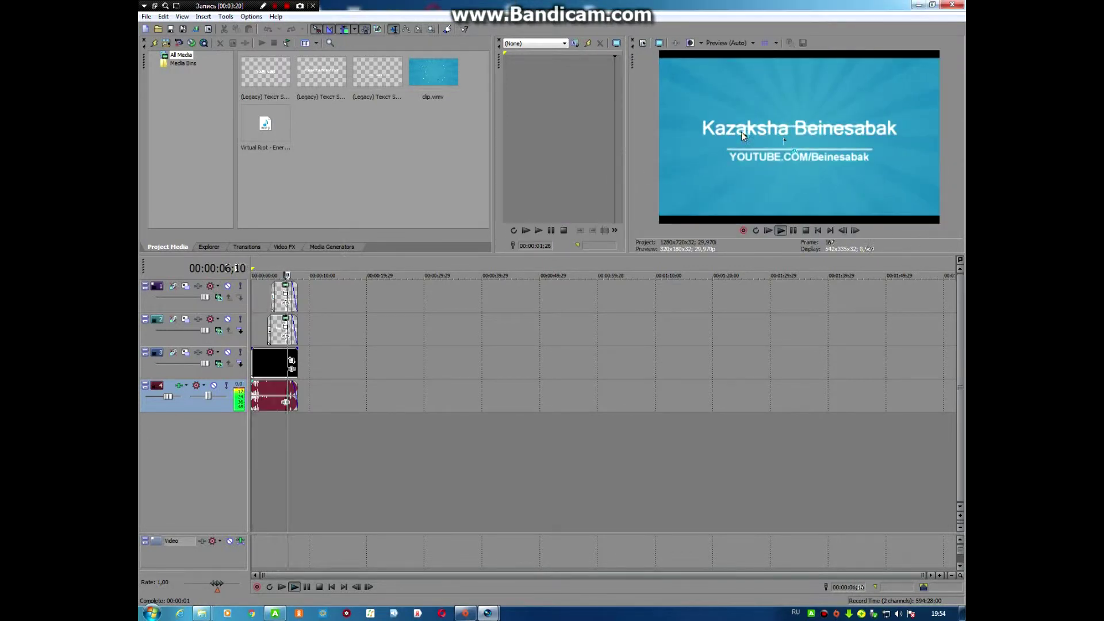
{"action": "left_click", "coordinate": [794, 230]}
Step: Set the loop region from the project start to 00:00:08;12 so it covers the whole intro
{"action": "left_click", "coordinate": [252, 268]}
{"action": "left_click_drag", "start_coordinate": [275, 268], "coordinate": [300, 276]}
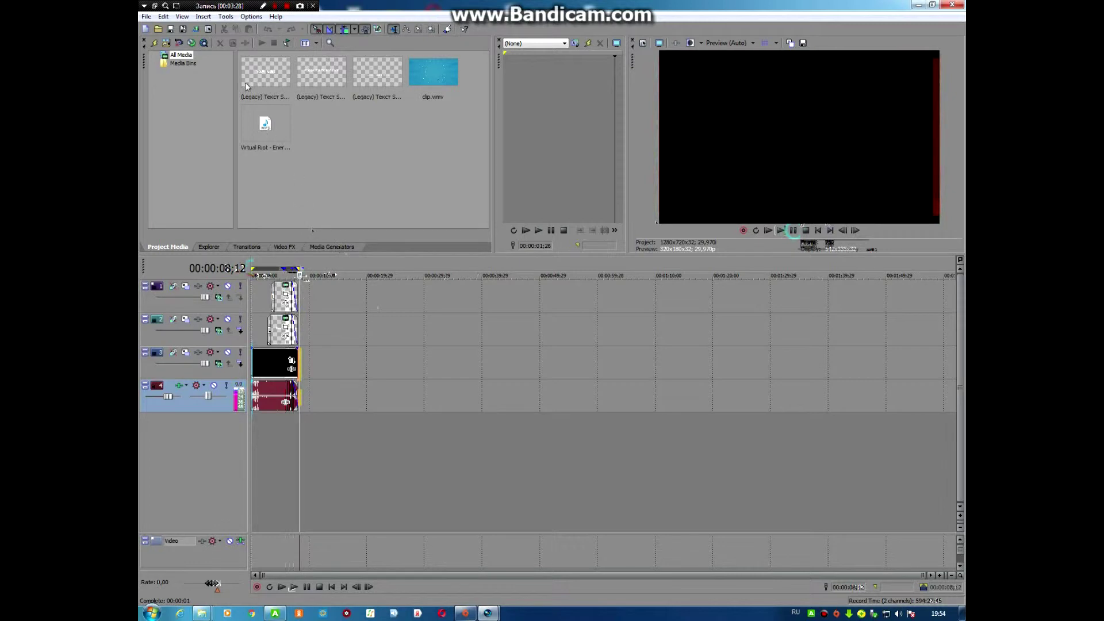
Step: Try to render the loop region to the desktop as OpenThis.mxf after browsing the MainConcept AVC/AAC templates, and cancel the rendering
{"action": "left_click", "coordinate": [196, 30]}
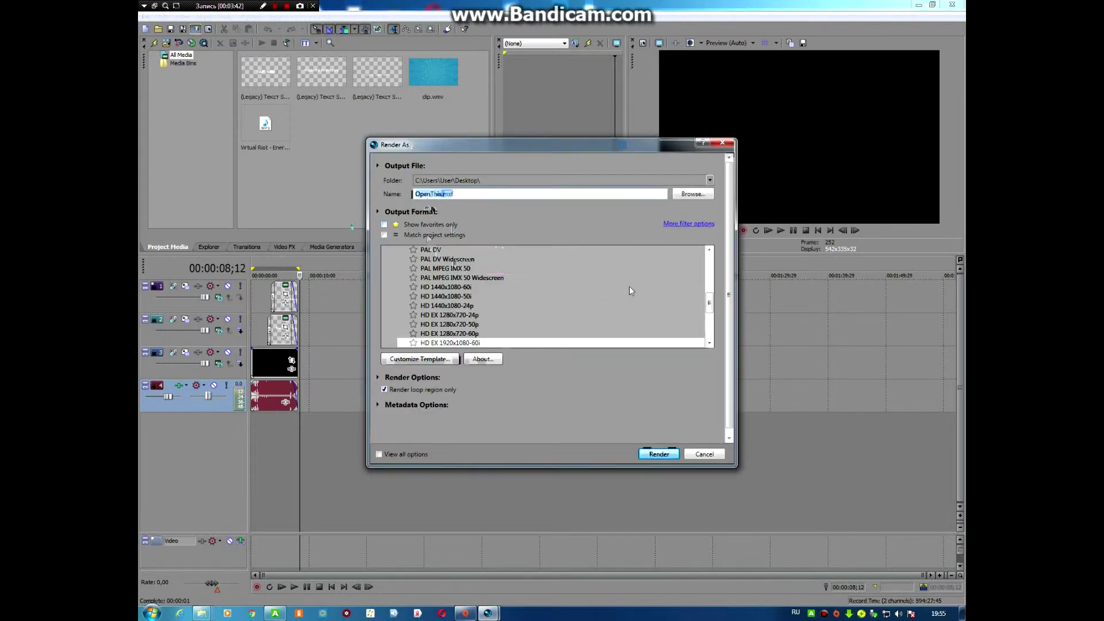
{"action": "left_click_drag", "start_coordinate": [710, 296], "coordinate": [710, 265]}
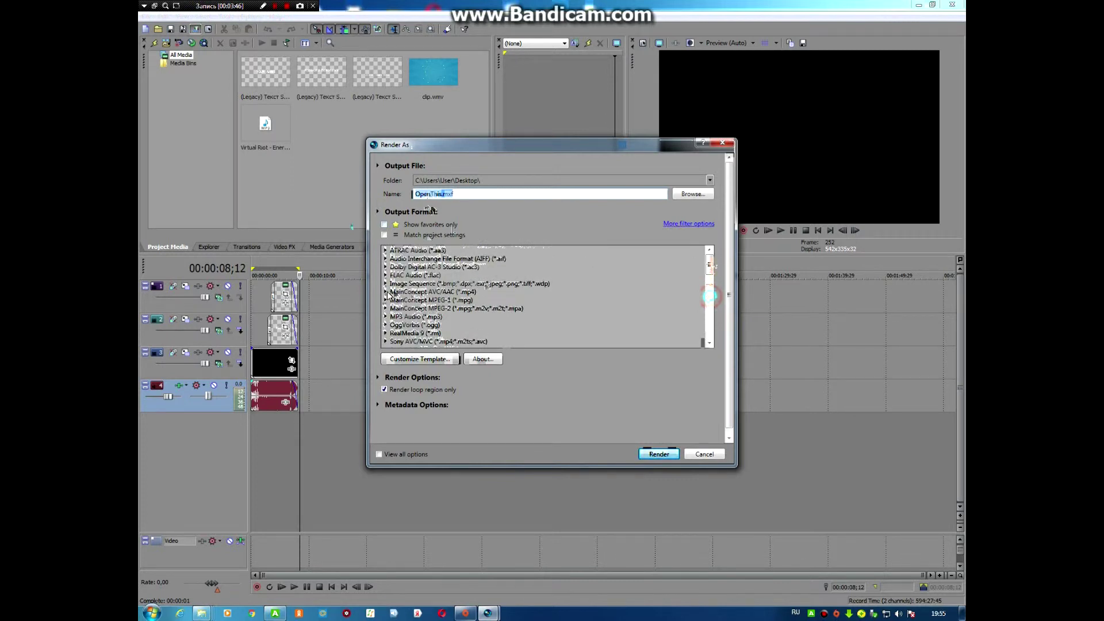
{"action": "left_click", "coordinate": [386, 291]}
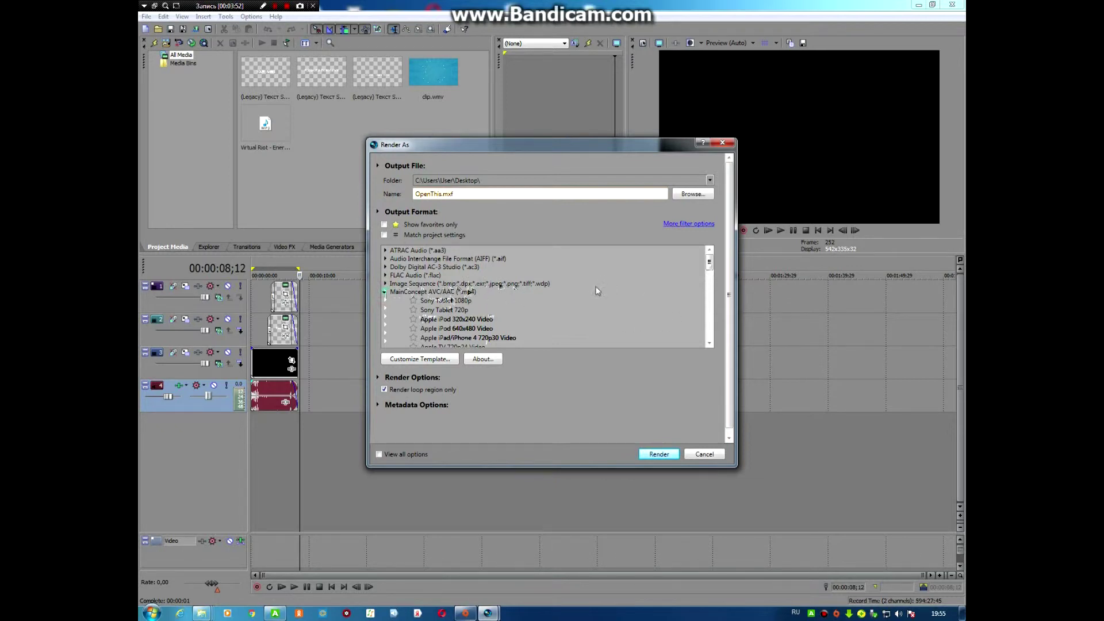
{"action": "scroll", "coordinate": [713, 271], "scroll_direction": "down", "scroll_amount": 3}
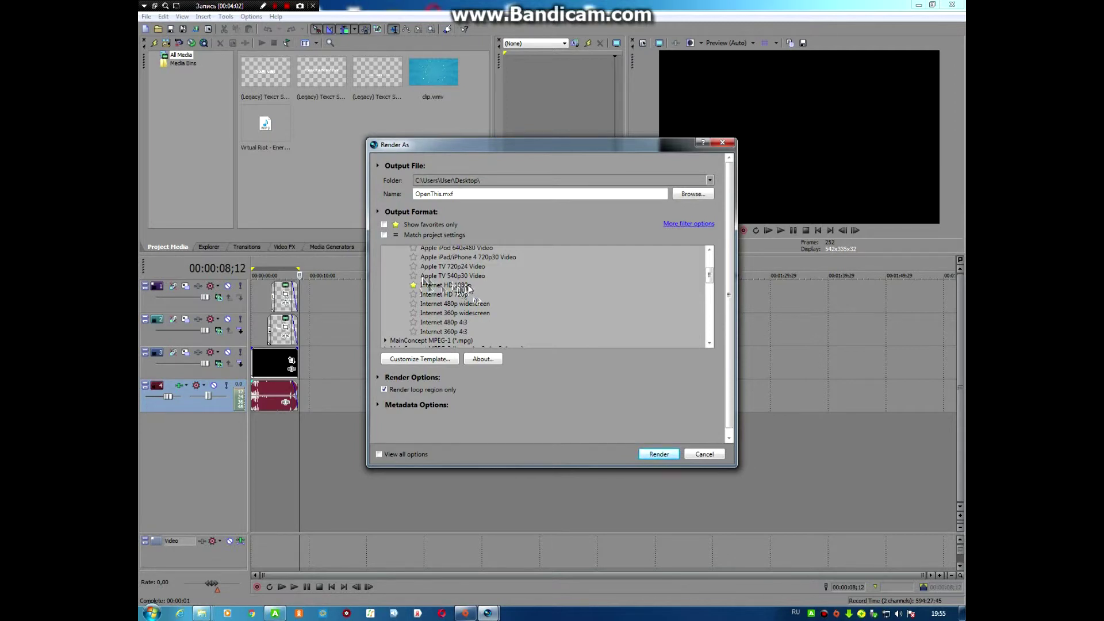
{"action": "left_click", "coordinate": [659, 454]}
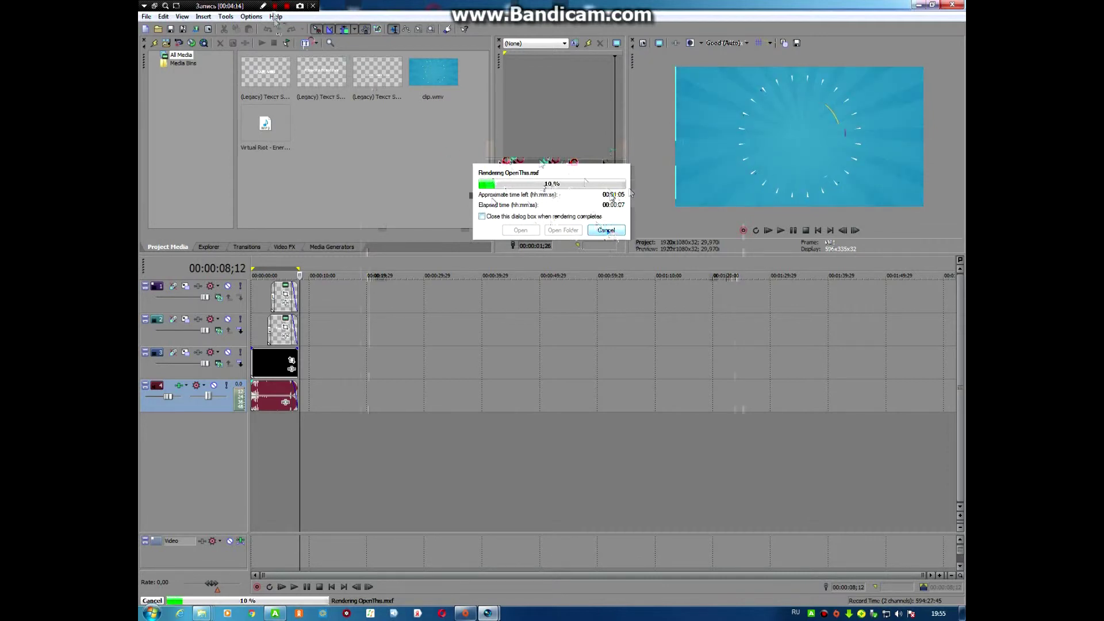
{"action": "left_click", "coordinate": [600, 231]}
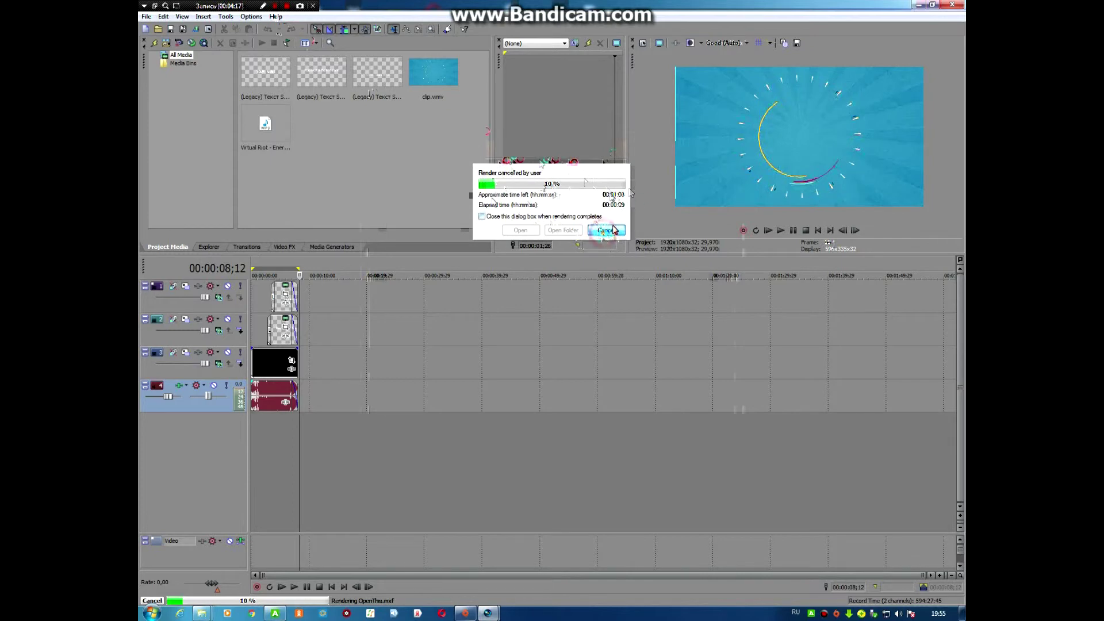
Step: Minimize Vegas Pro and open the video file on the desktop, above the Free Video to MP3 Converter shortcut
{"action": "left_click", "coordinate": [923, 5]}
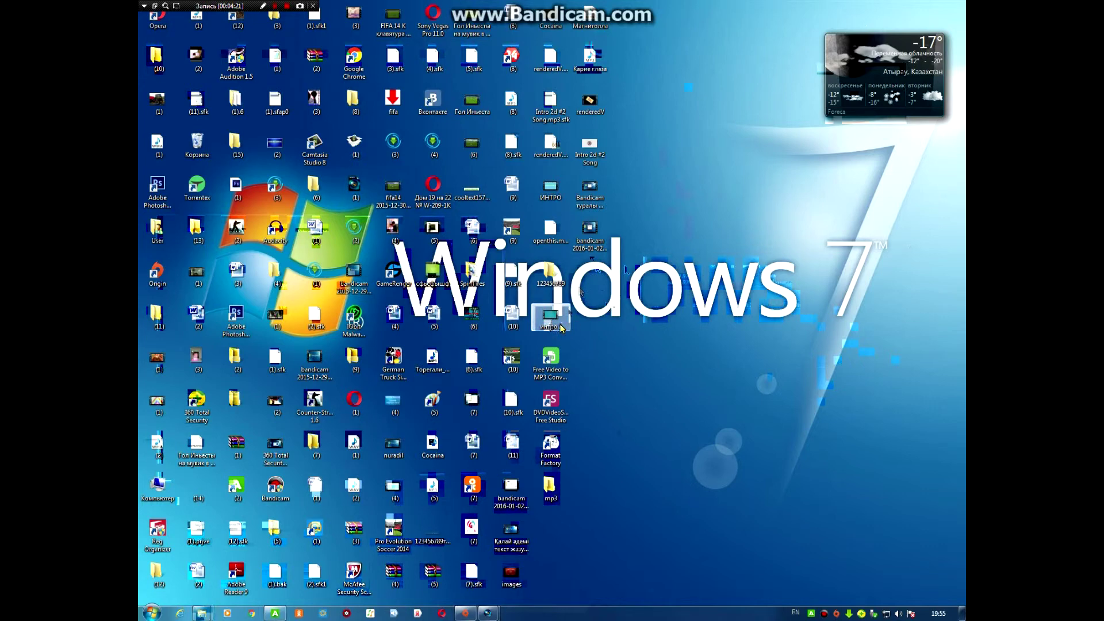
{"action": "double_click", "coordinate": [562, 326]}
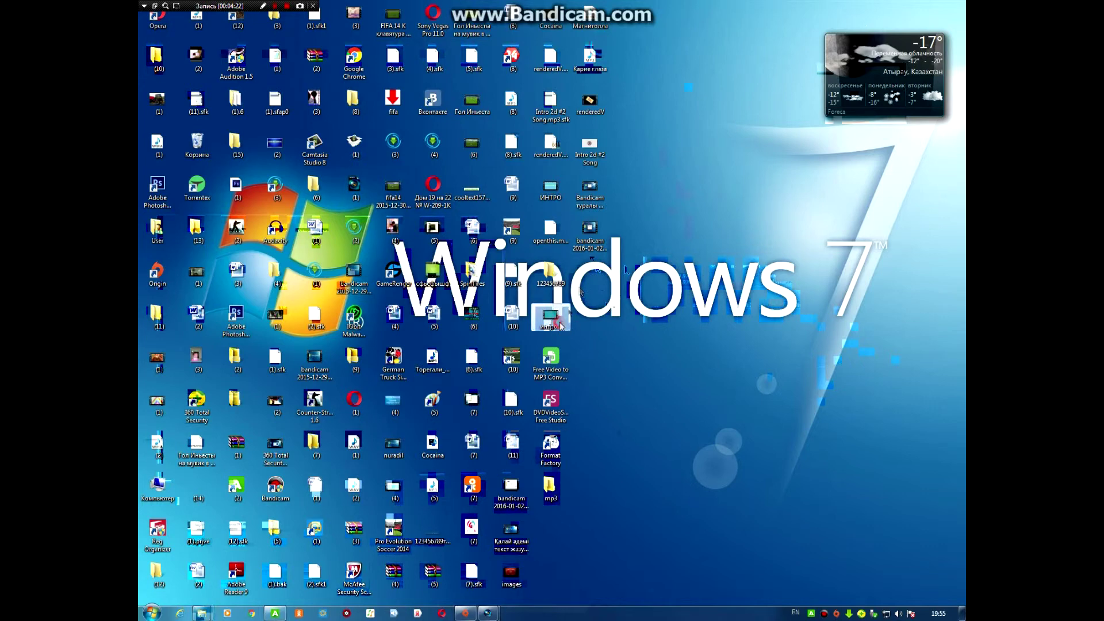